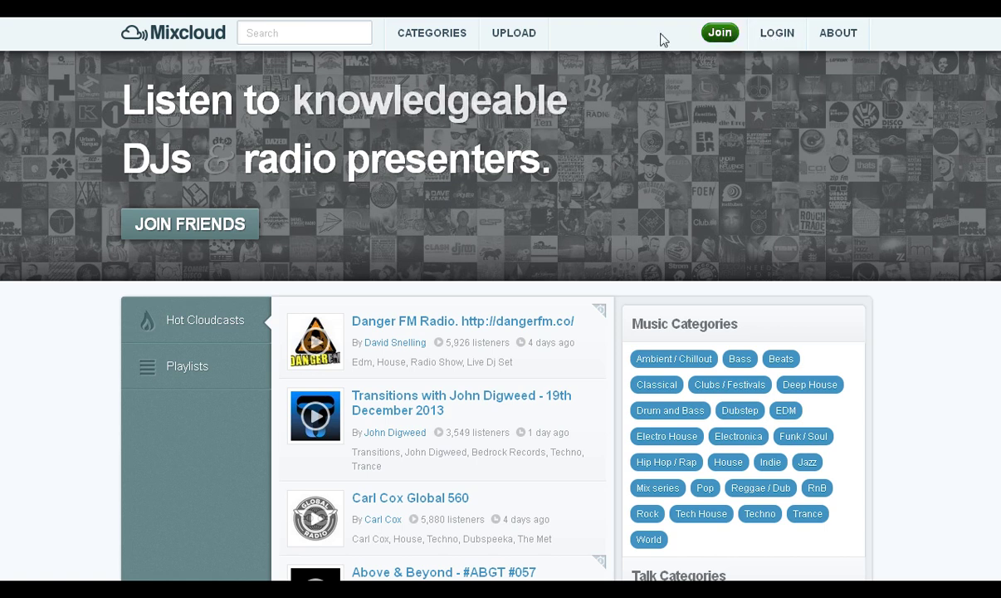
Sign up for a Mixcloud account via e-mail, entering an address, a username and a password
{"action": "left_click", "coordinate": [719, 33]}
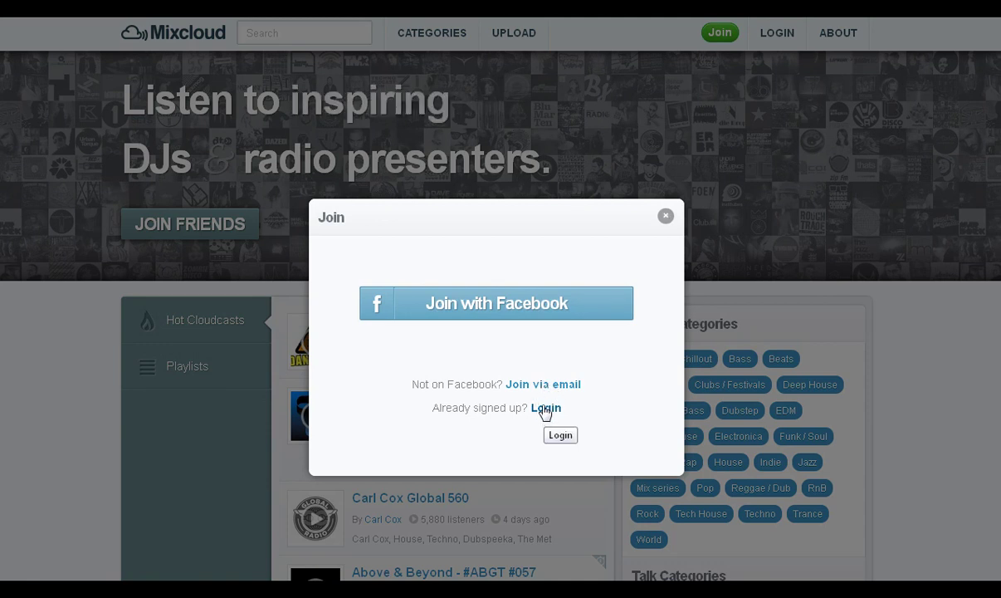
{"action": "left_click", "coordinate": [535, 384]}
{"action": "left_click", "coordinate": [474, 342]}
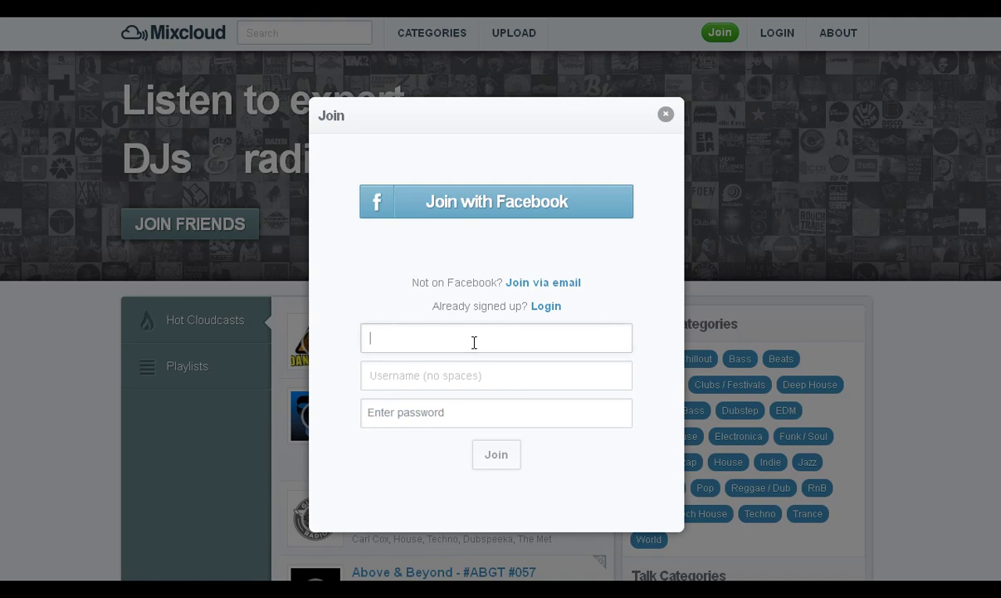
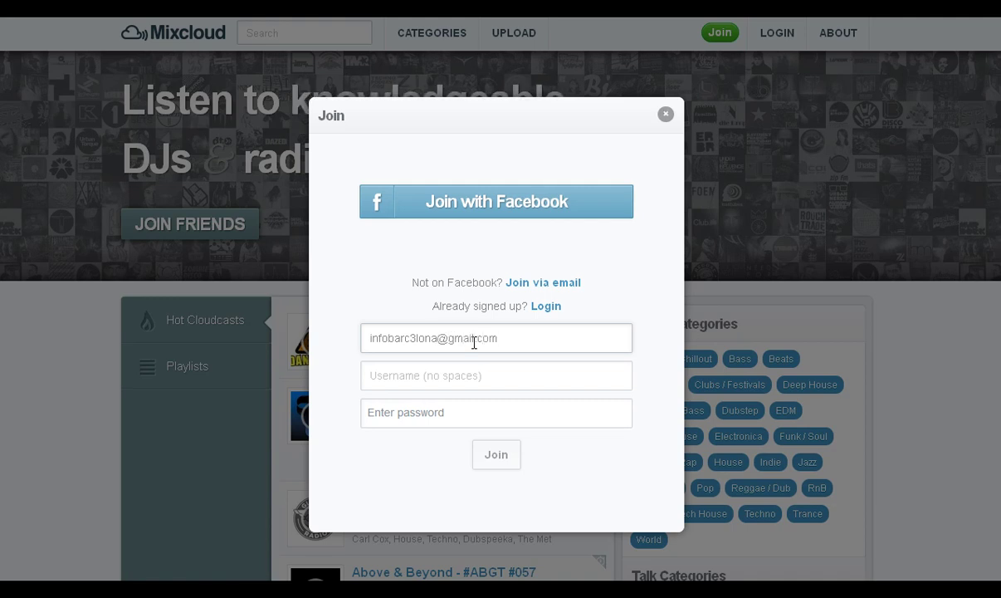
{"action": "key", "text": "Tab"}
{"action": "type", "text": "barc"}
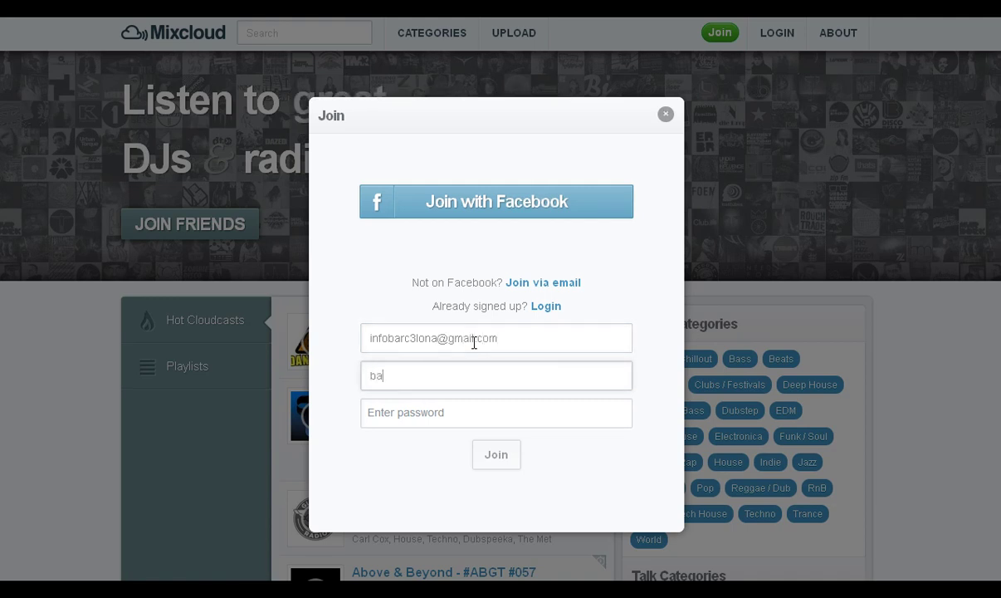
{"action": "key", "text": "Tab"}
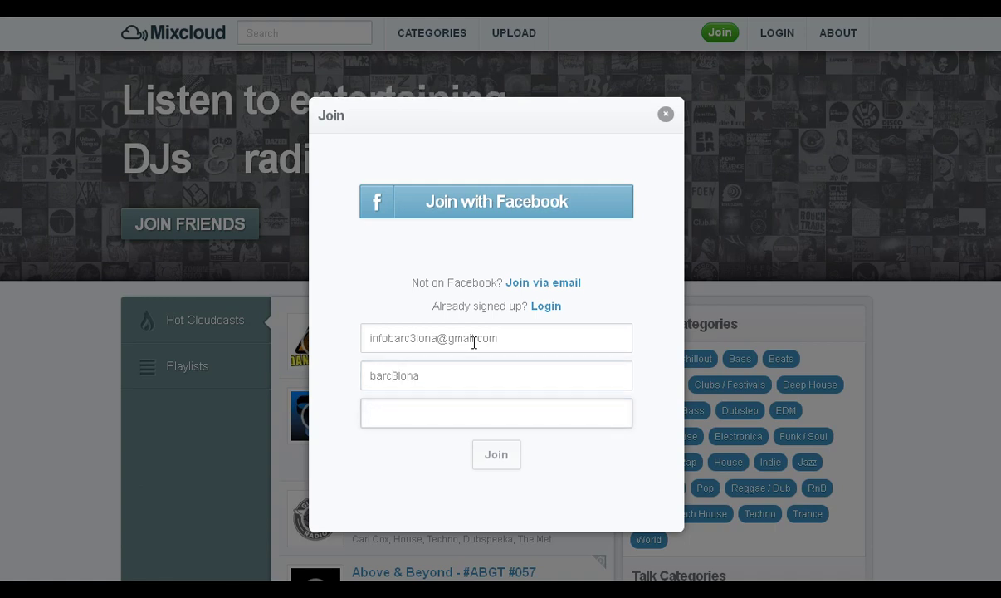
{"action": "type", "text": "•••••"}
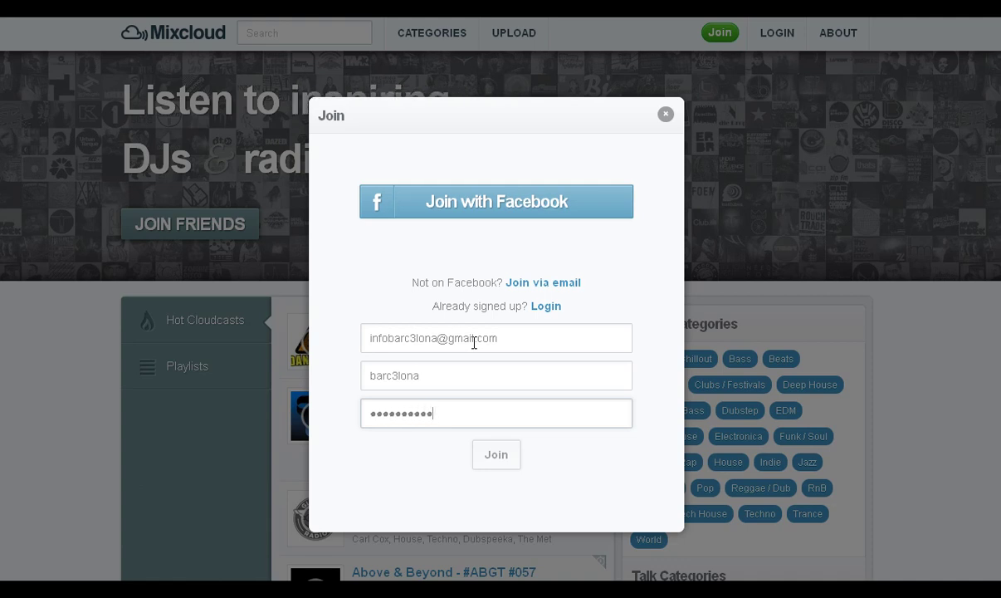
{"action": "left_click", "coordinate": [498, 456]}
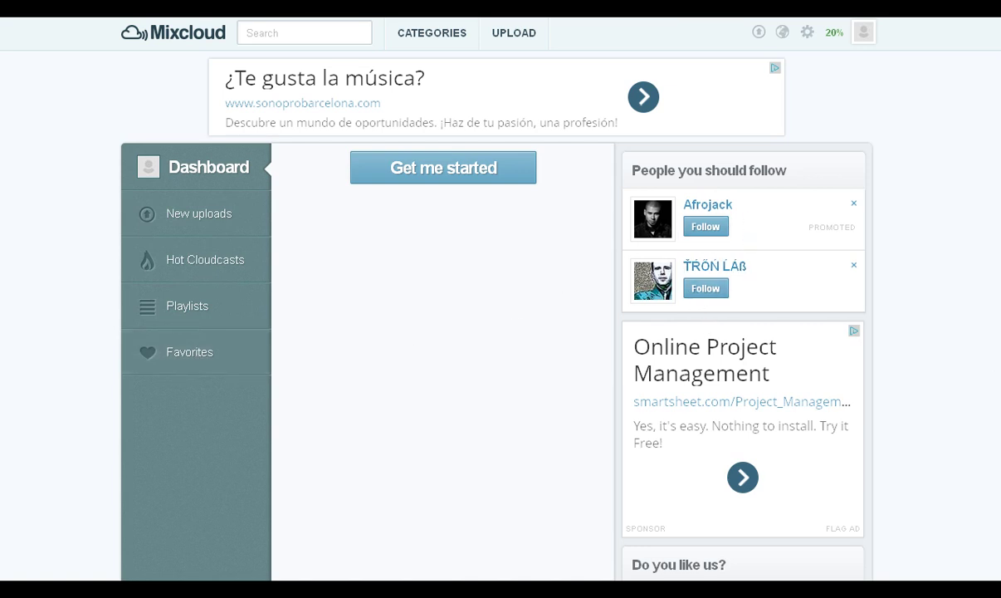
Scroll down through the new account's dashboard and back up to the top
{"action": "scroll", "coordinate": [498, 299], "scroll_direction": "down", "scroll_amount": 4}
{"action": "scroll", "coordinate": [809, 194], "scroll_direction": "down", "scroll_amount": 1}
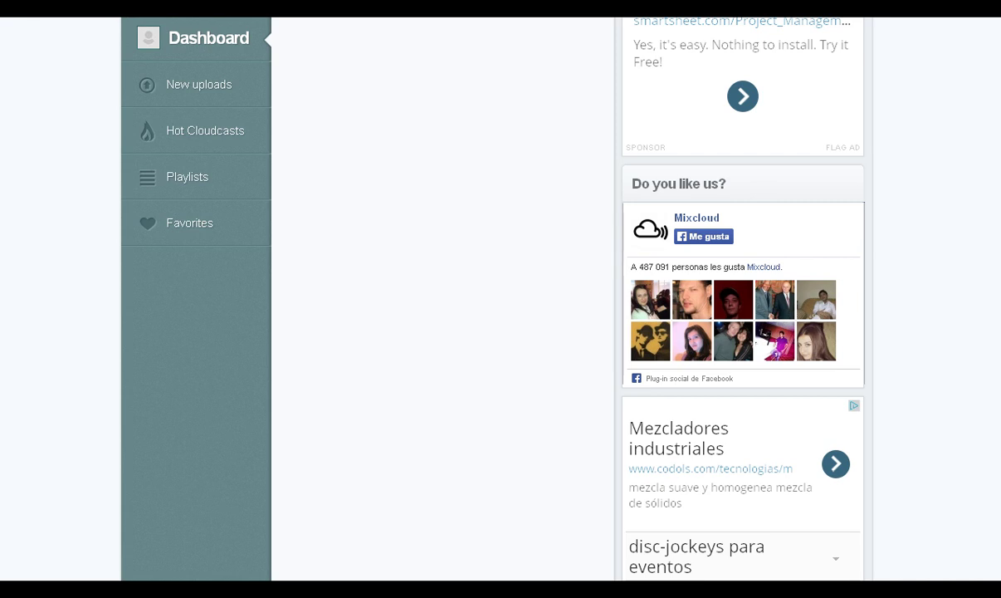
{"action": "scroll", "coordinate": [743, 299], "scroll_direction": "down", "scroll_amount": 5}
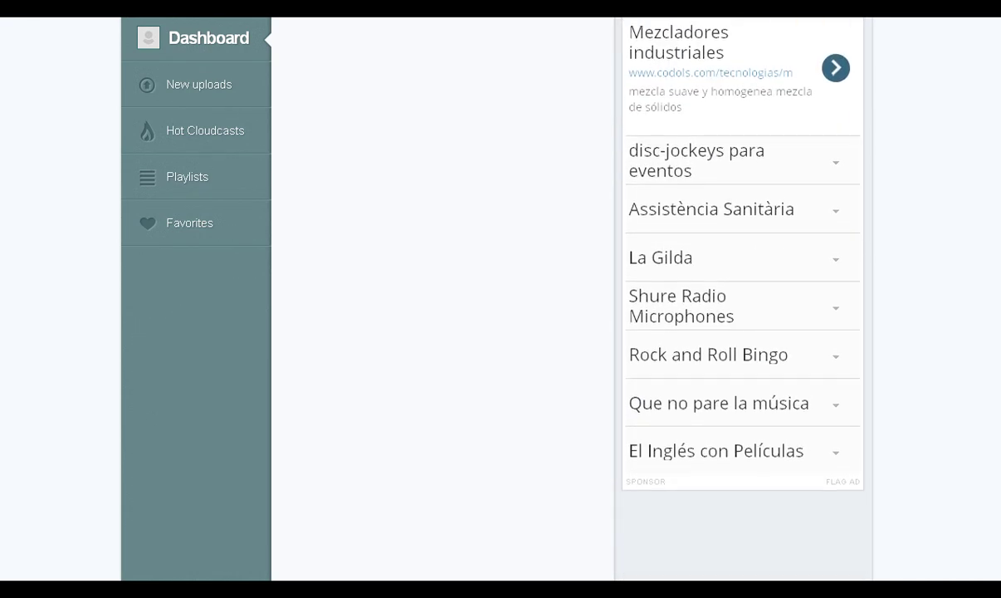
{"action": "scroll", "coordinate": [743, 299], "scroll_direction": "up", "scroll_amount": 3}
{"action": "scroll", "coordinate": [999, 154], "scroll_direction": "up", "scroll_amount": 7}
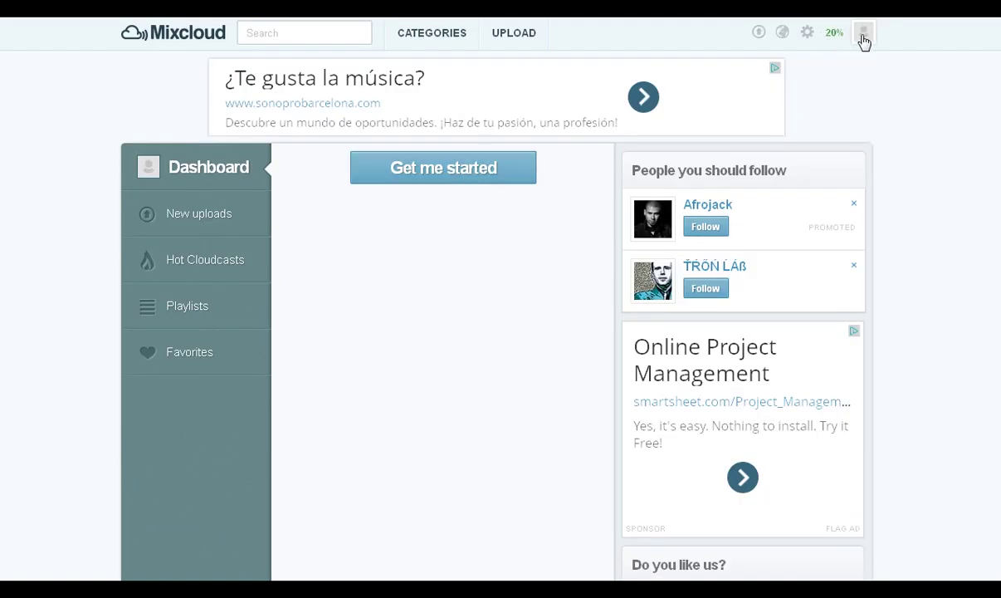
Open Edit Profile from the 20% completion link and select the profile link URL
{"action": "left_click", "coordinate": [833, 36]}
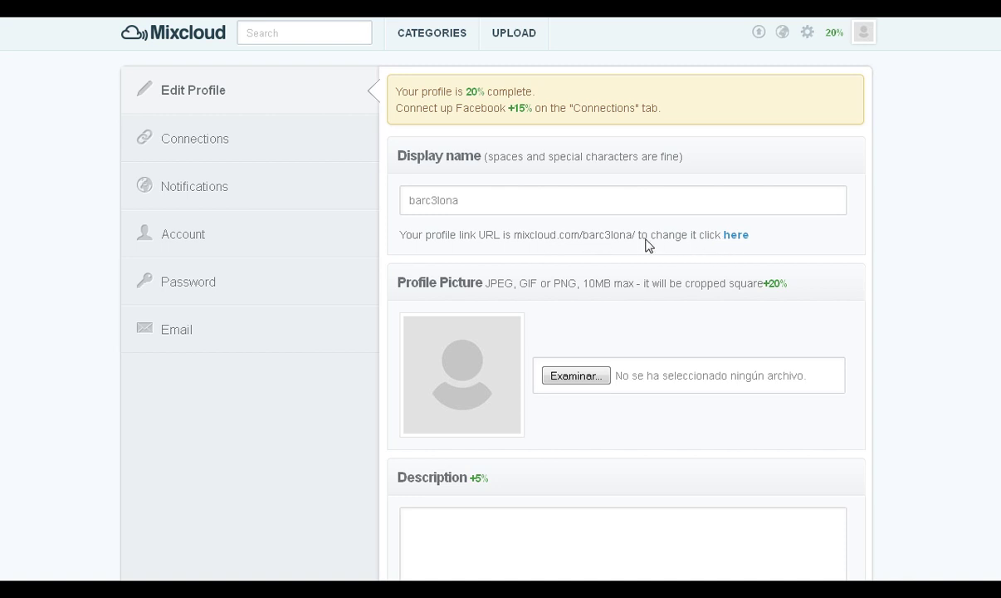
{"action": "left_click_drag", "start_coordinate": [635, 237], "coordinate": [516, 238]}
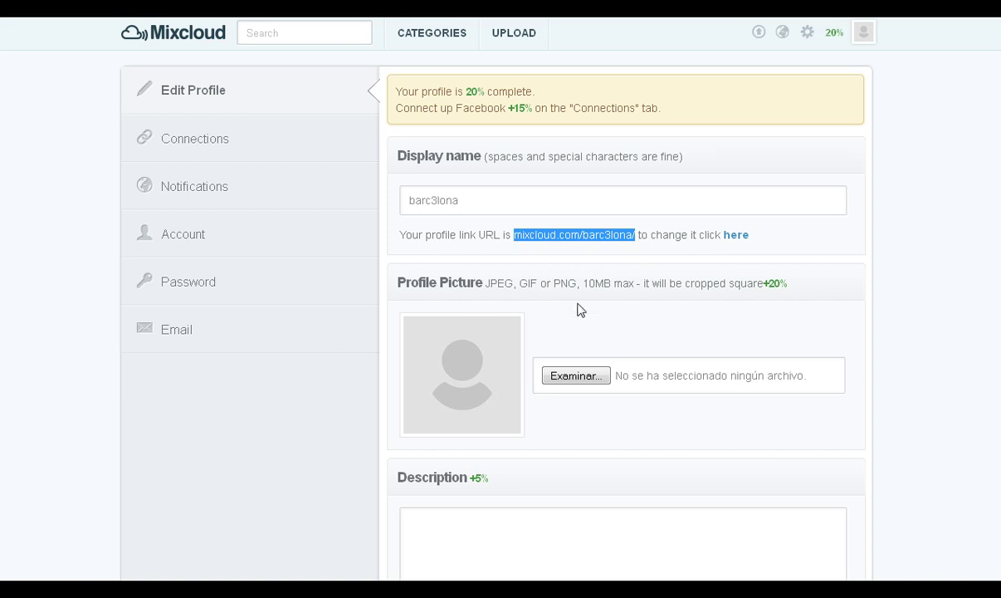
Browse to WEB Blogs > Imagenes and choose QR Barc3lona.es as the profile picture
{"action": "left_click", "coordinate": [579, 380]}
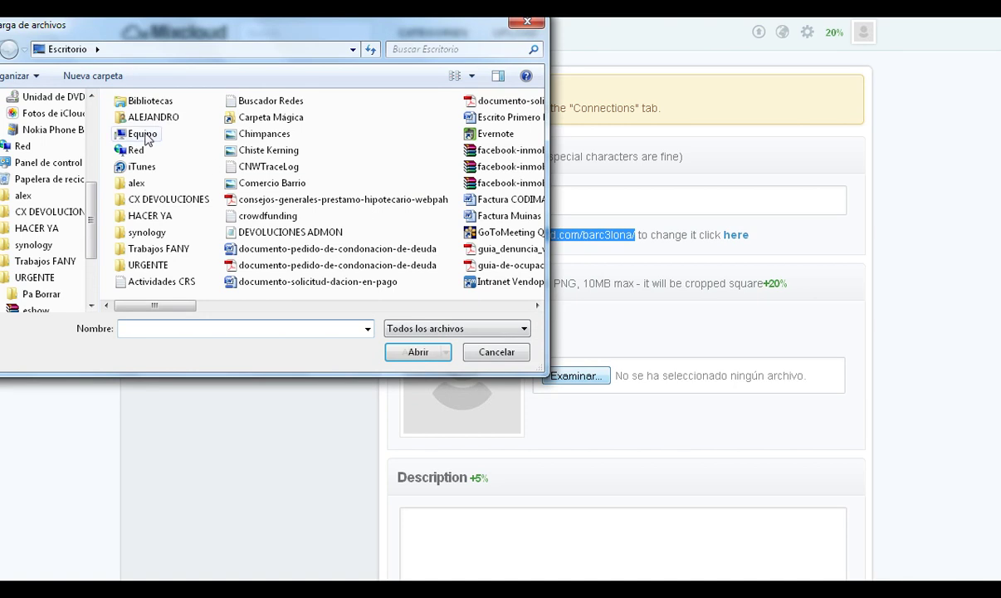
{"action": "double_click", "coordinate": [154, 250]}
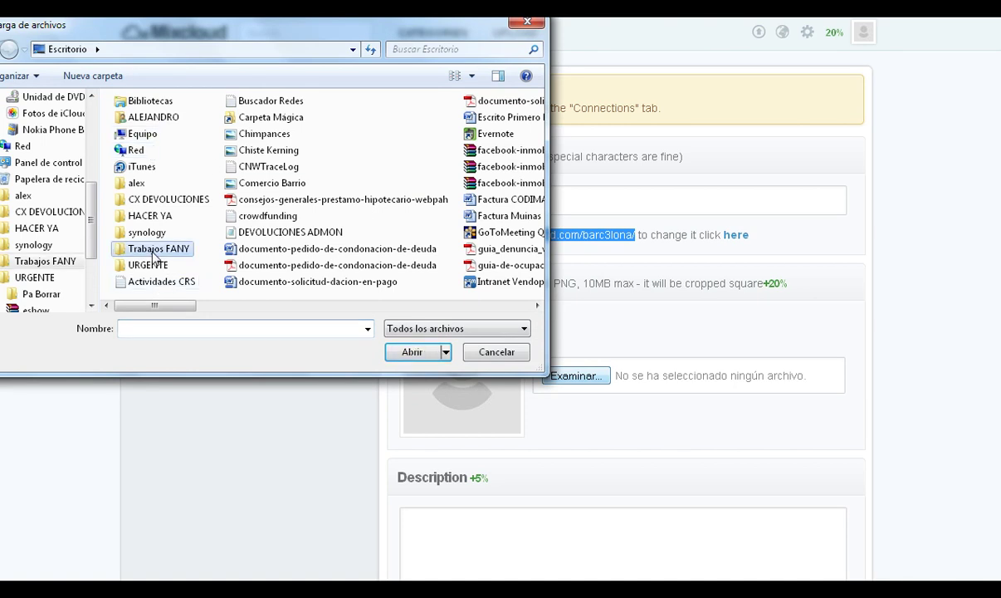
{"action": "double_click", "coordinate": [163, 222]}
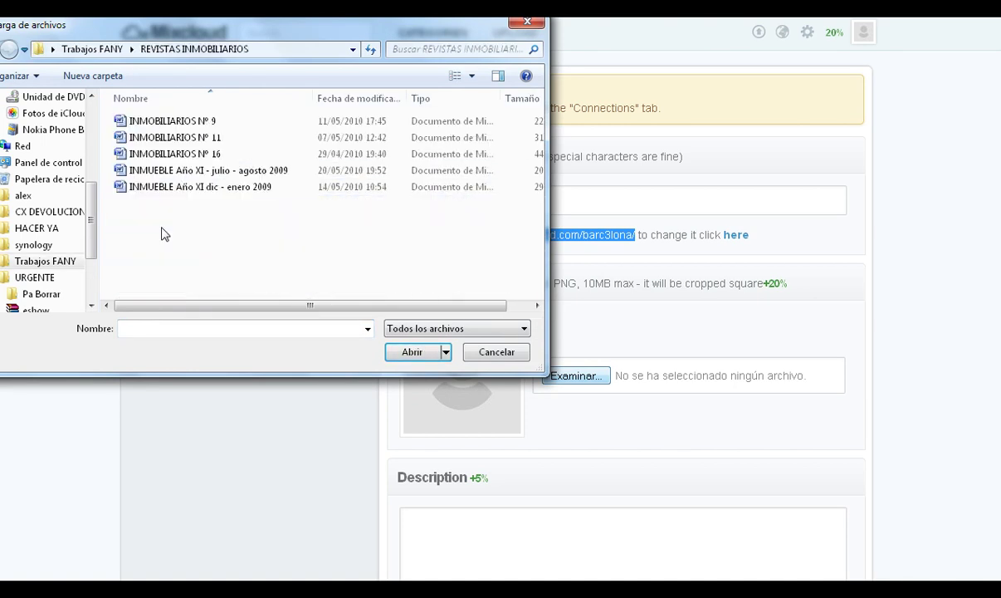
{"action": "left_click", "coordinate": [104, 50]}
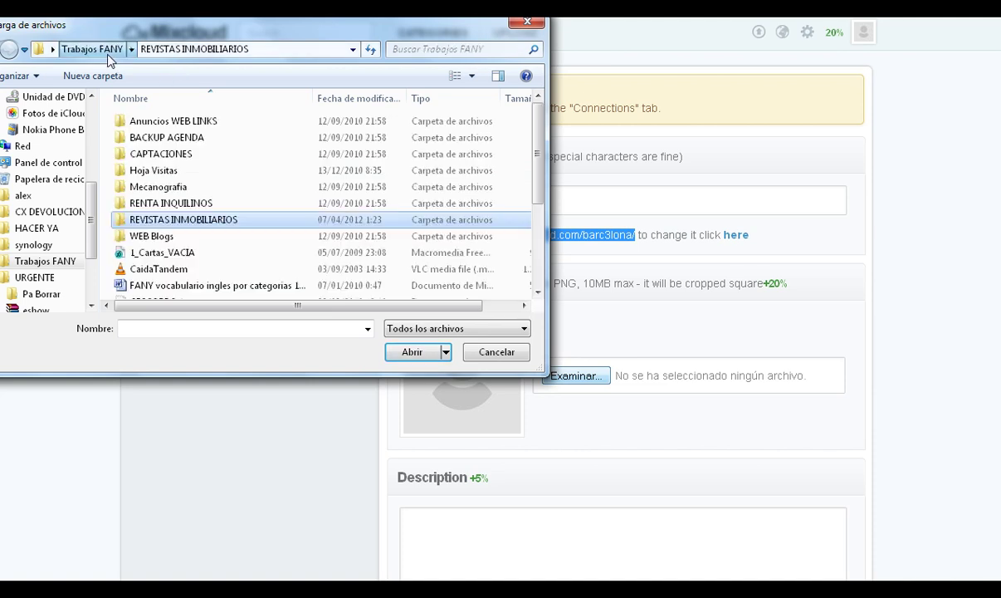
{"action": "double_click", "coordinate": [158, 237]}
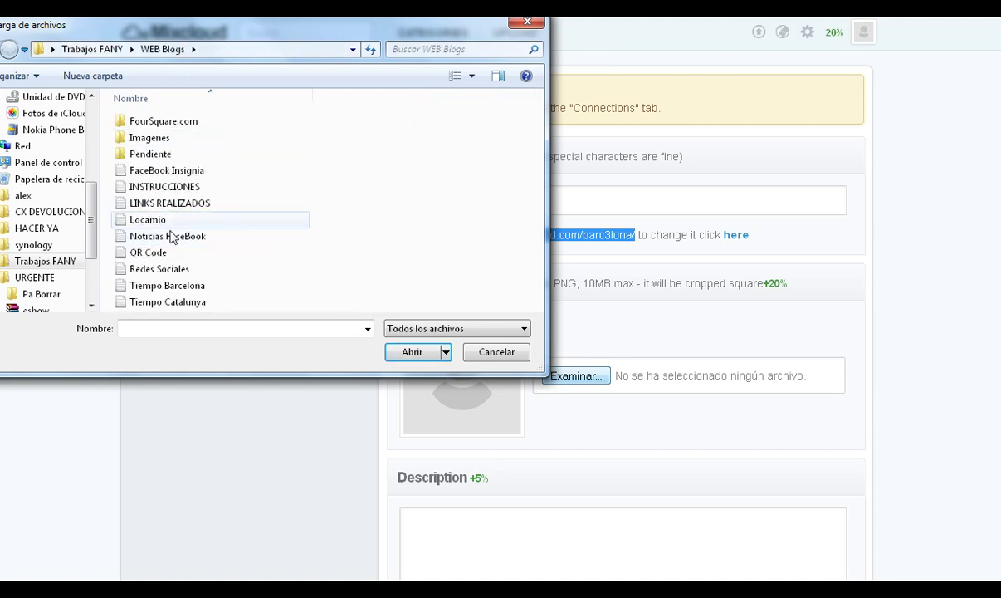
{"action": "double_click", "coordinate": [143, 141]}
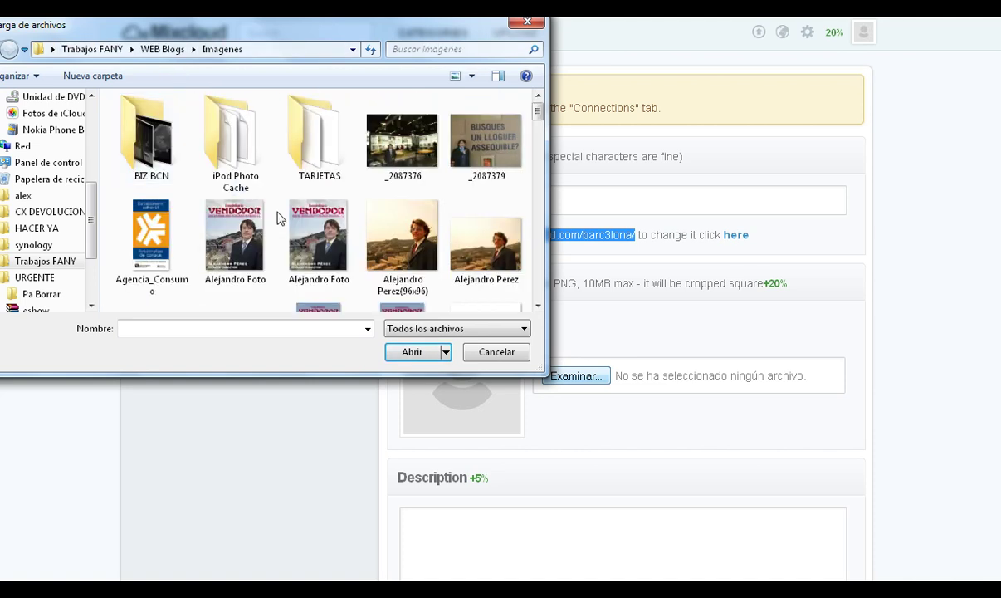
{"action": "left_click_drag", "start_coordinate": [537, 113], "coordinate": [538, 247]}
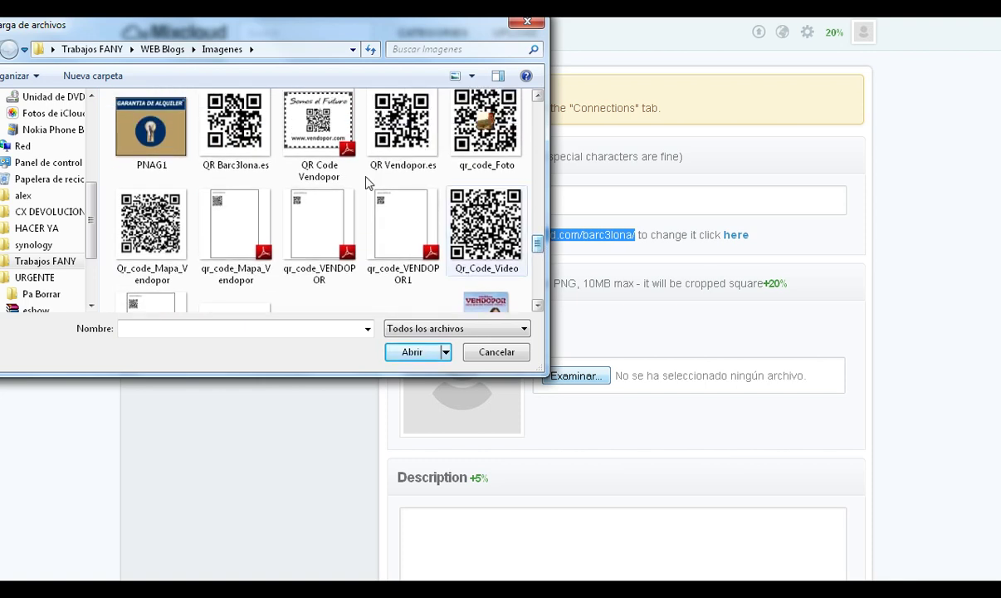
{"action": "left_click", "coordinate": [256, 144]}
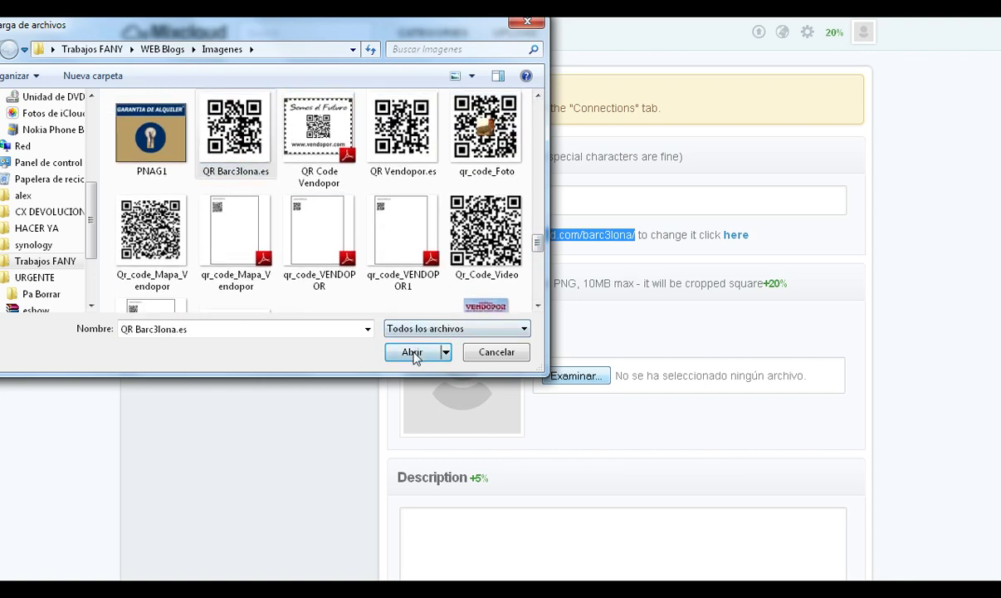
{"action": "left_click", "coordinate": [405, 351]}
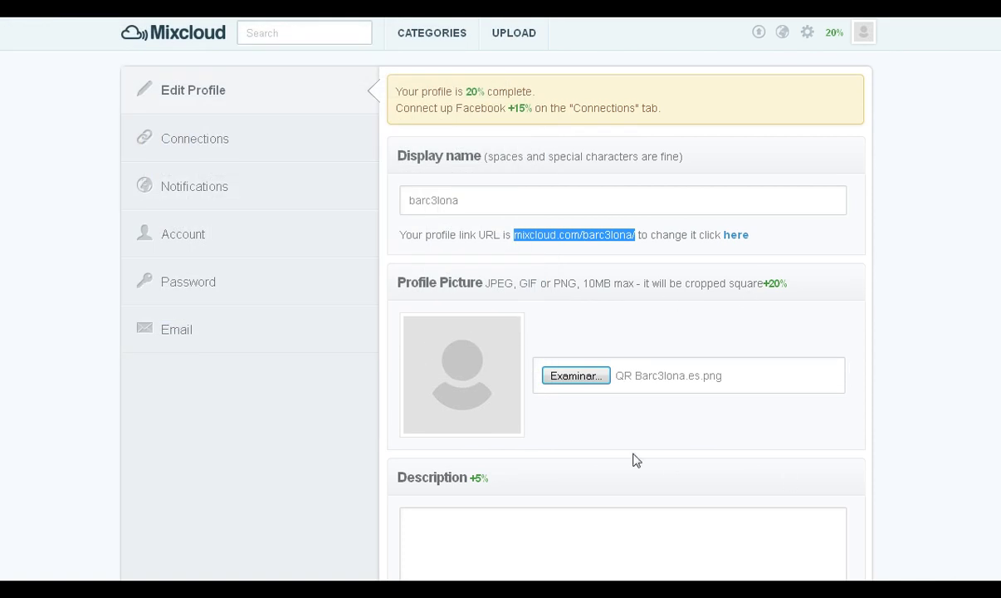
Add the Barc3lona Living description and set the location to Spain, city Barcelona
{"action": "left_click", "coordinate": [588, 551]}
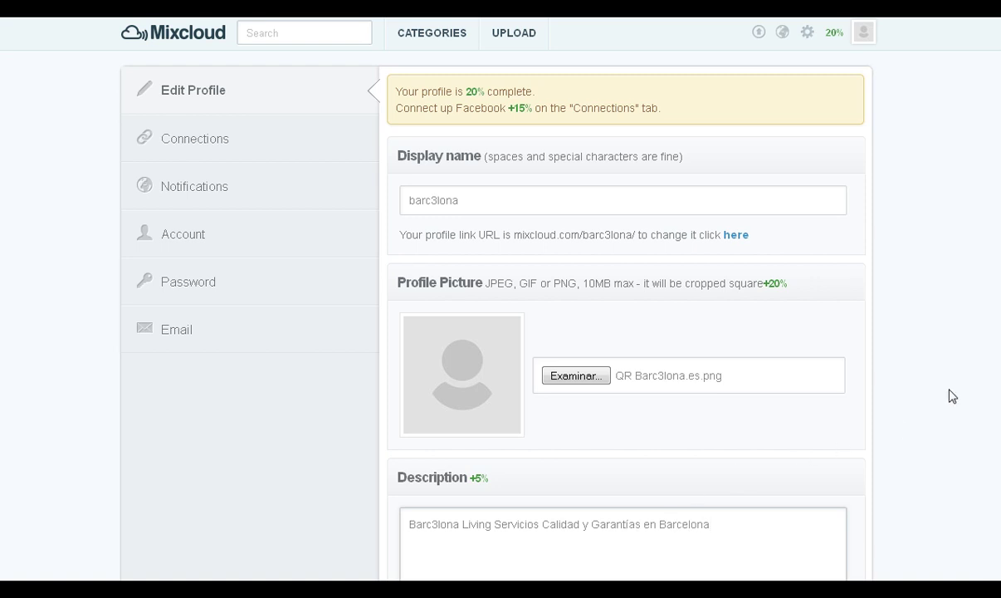
{"action": "scroll", "coordinate": [500, 332], "scroll_direction": "down", "scroll_amount": 3}
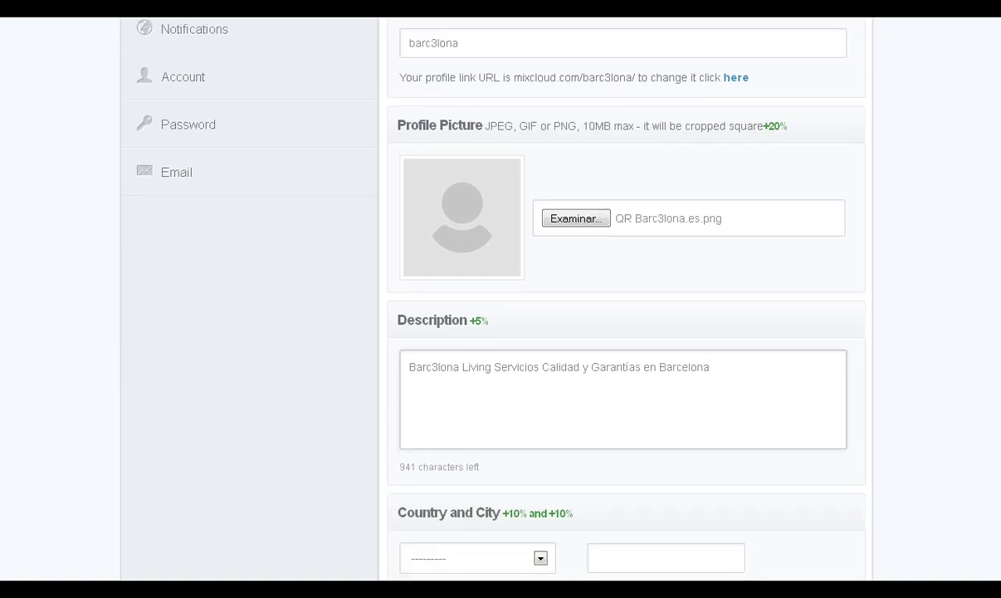
{"action": "scroll", "coordinate": [501, 332], "scroll_direction": "down", "scroll_amount": 2}
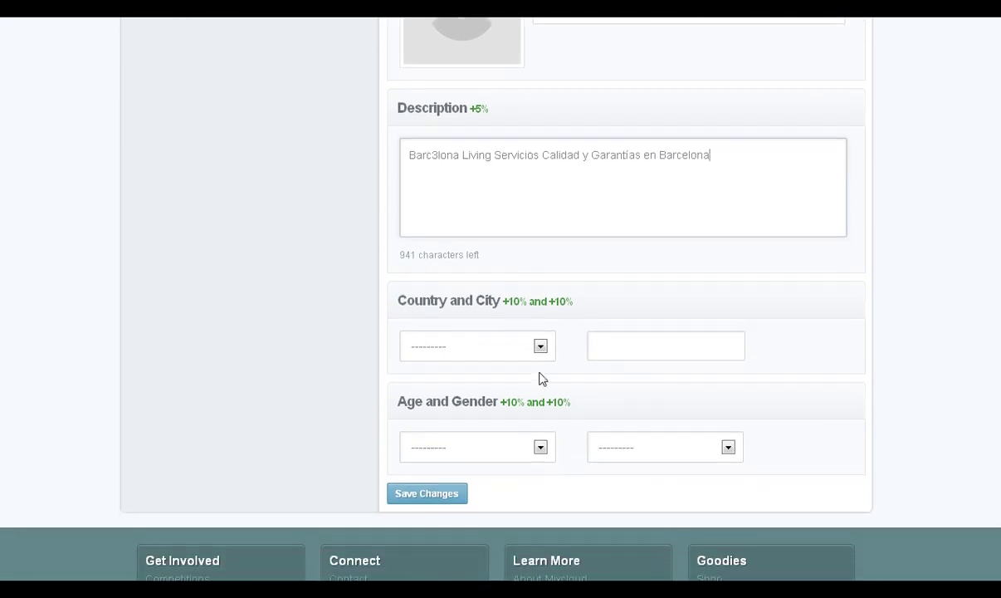
{"action": "left_click", "coordinate": [540, 348]}
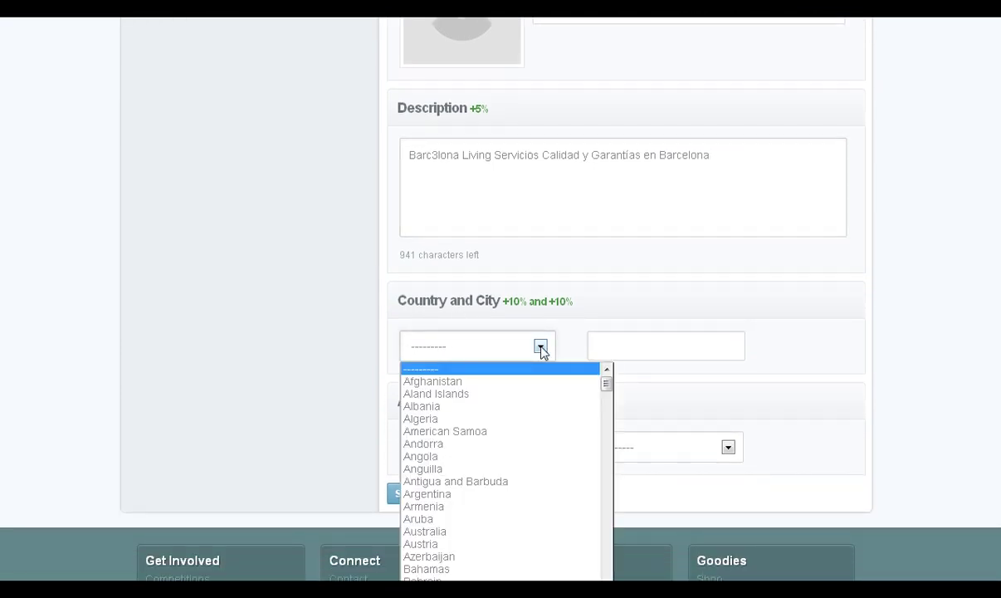
{"action": "type", "text": "spain"}
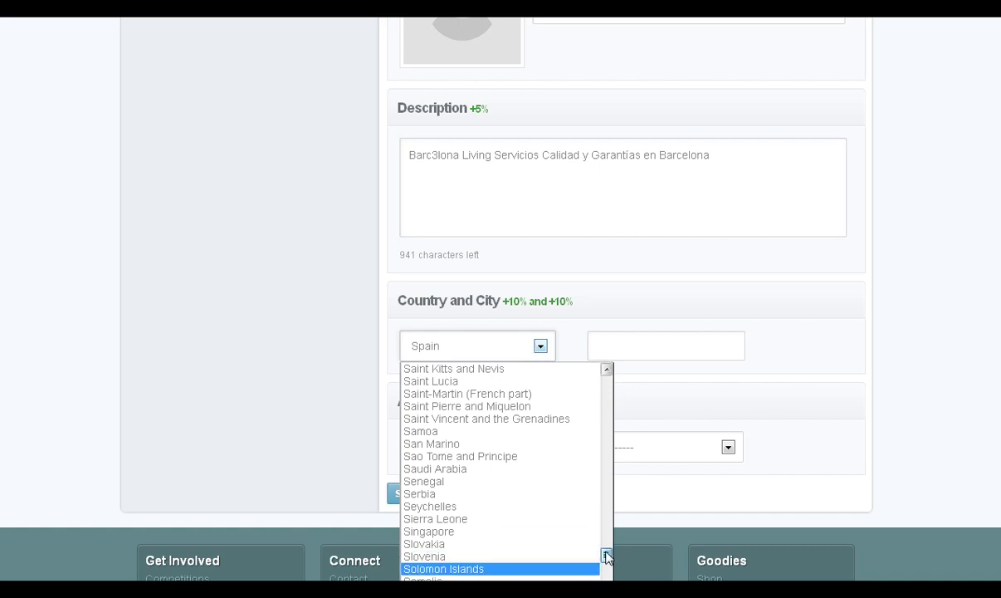
{"action": "scroll", "coordinate": [606, 560], "scroll_direction": "down", "scroll_amount": 3}
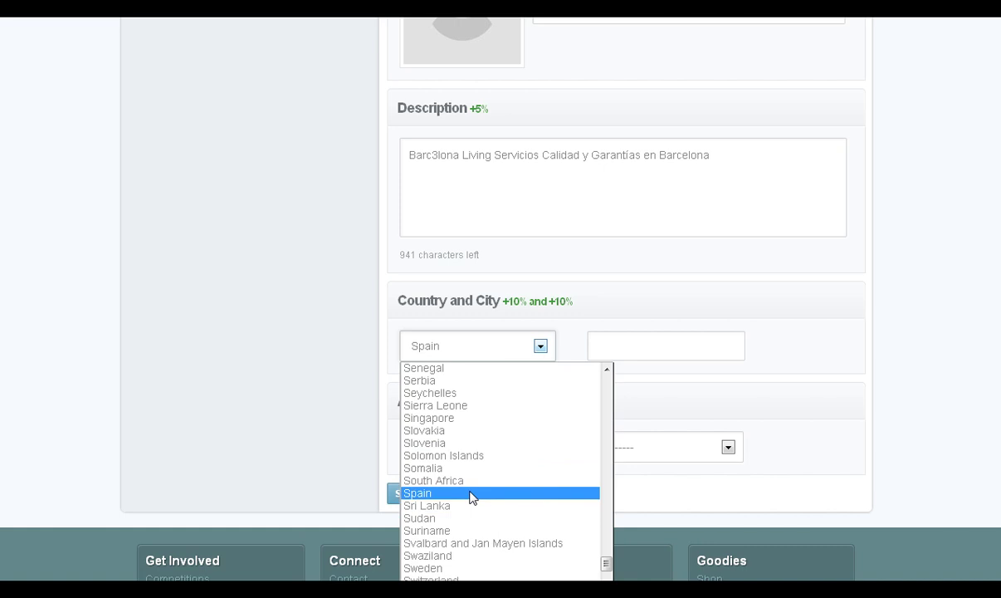
{"action": "left_click", "coordinate": [471, 493]}
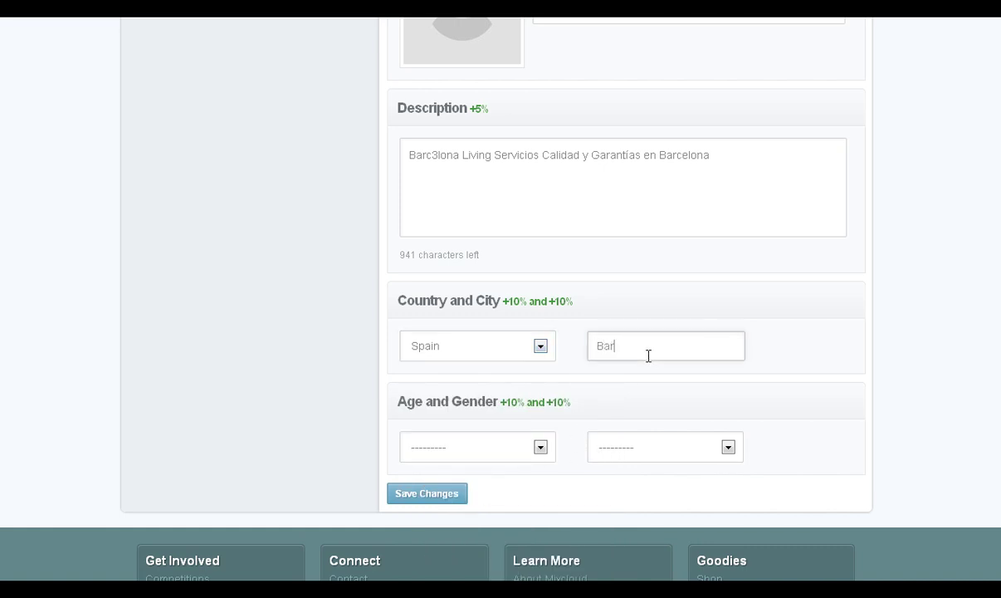
{"action": "type", "text": "Barcelona"}
Set birth year 1975 and gender Male, then save the profile changes
{"action": "left_click", "coordinate": [541, 448]}
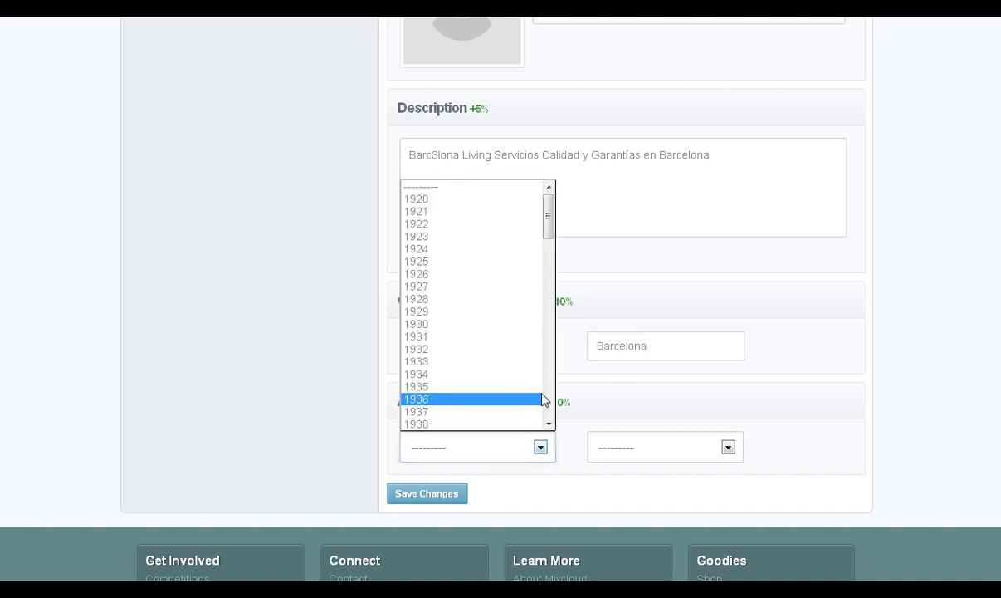
{"action": "scroll", "coordinate": [549, 391], "scroll_direction": "down", "scroll_amount": 5}
{"action": "scroll", "coordinate": [549, 388], "scroll_direction": "down", "scroll_amount": 11}
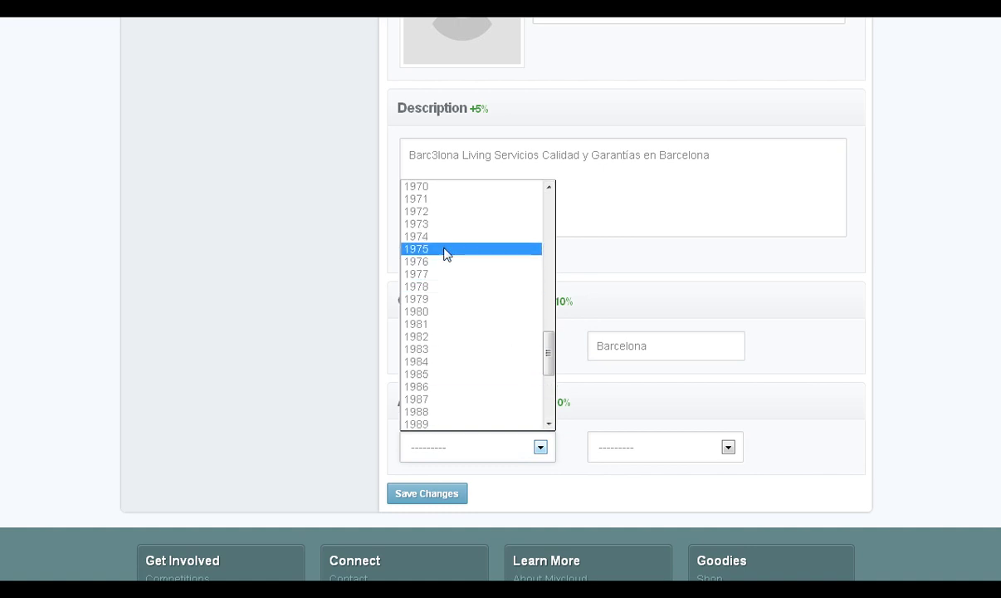
{"action": "left_click", "coordinate": [448, 249]}
{"action": "left_click", "coordinate": [719, 451]}
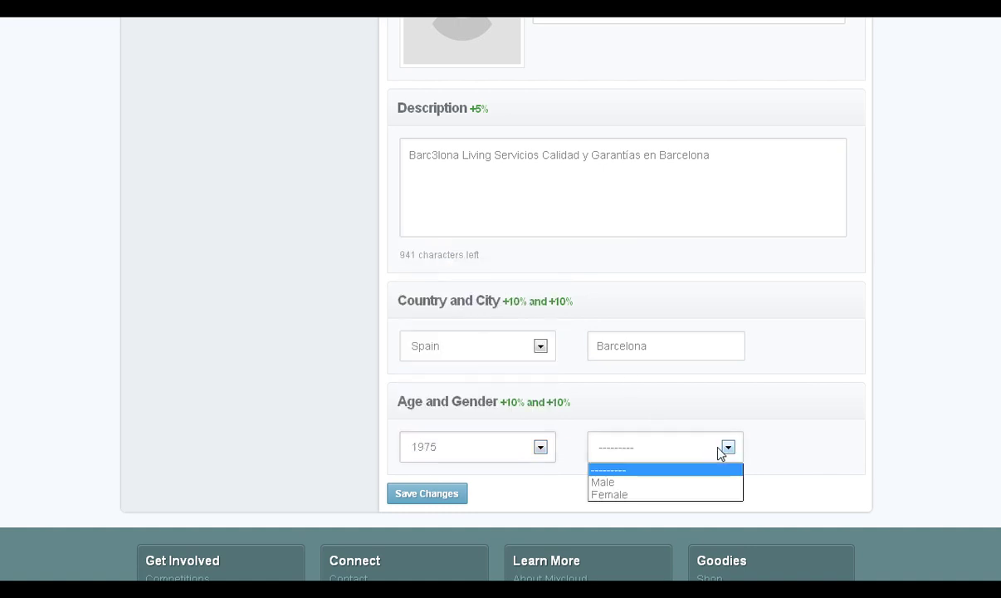
{"action": "left_click", "coordinate": [695, 482]}
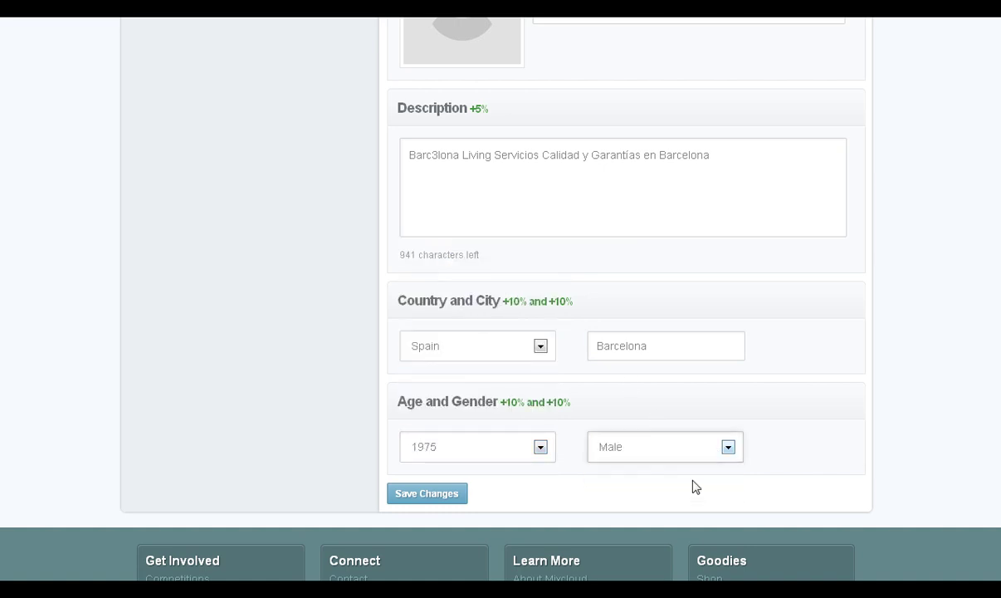
{"action": "left_click", "coordinate": [428, 496]}
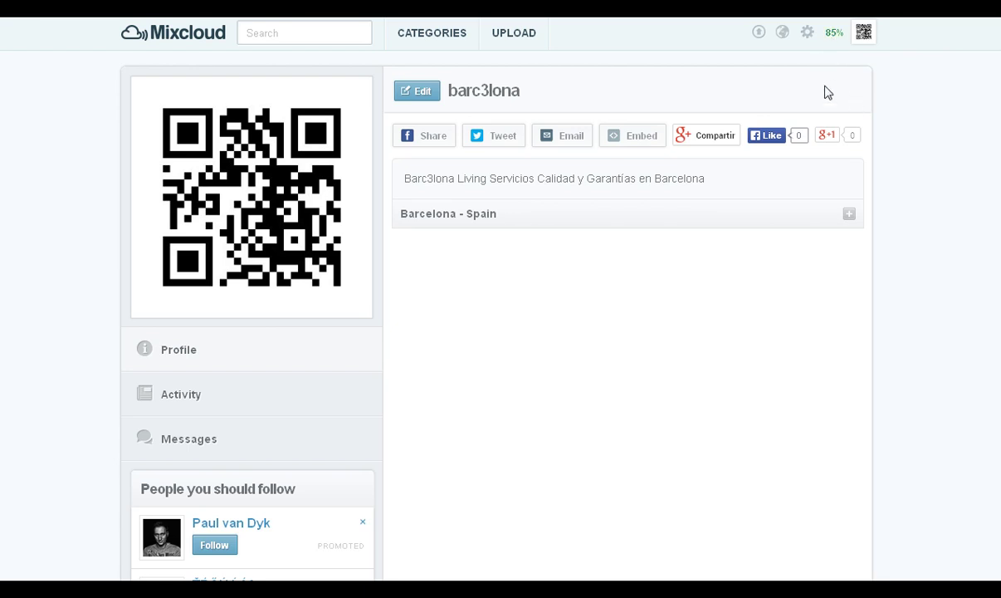
Open Edit Profile from the 85% link, highlight the Facebook tip, and switch to Connections
{"action": "left_click", "coordinate": [832, 36]}
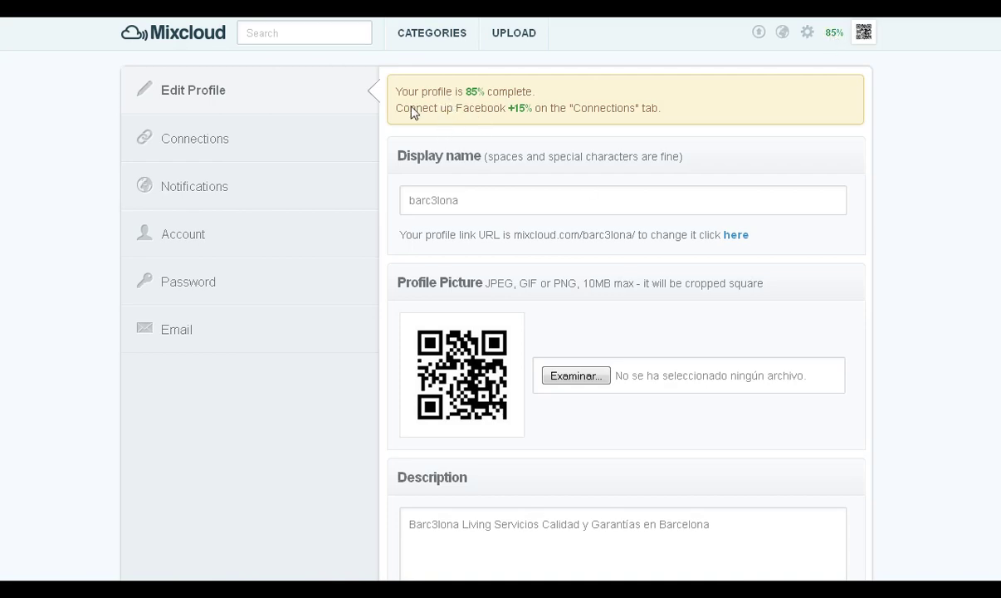
{"action": "left_click_drag", "start_coordinate": [398, 109], "coordinate": [662, 126]}
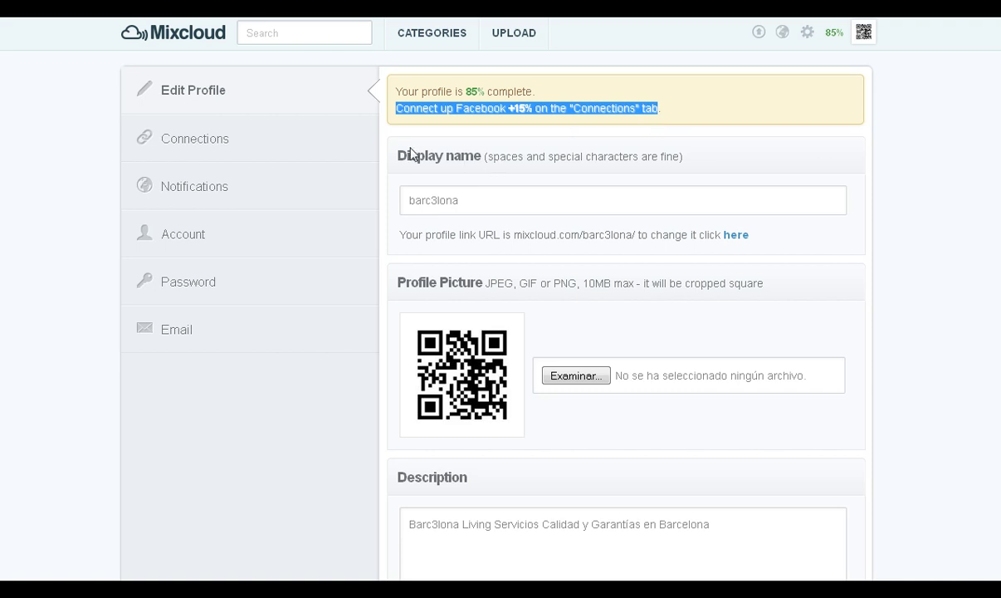
{"action": "left_click", "coordinate": [220, 147]}
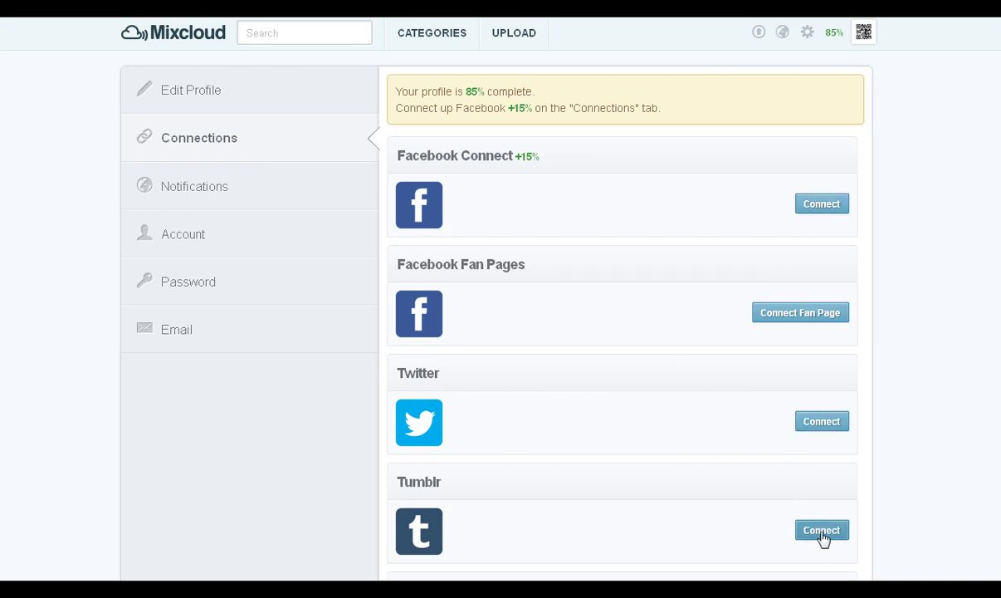
Scroll through the Connections options, visit Edit Profile, and return to Connections
{"action": "scroll", "coordinate": [822, 538], "scroll_direction": "down", "scroll_amount": 3}
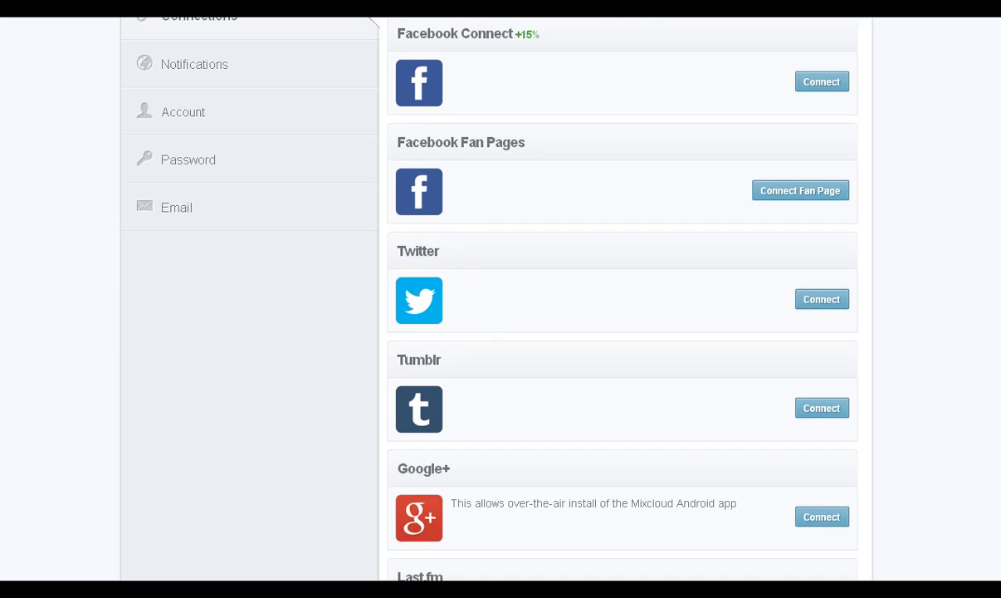
{"action": "scroll", "coordinate": [498, 299], "scroll_direction": "down", "scroll_amount": 2}
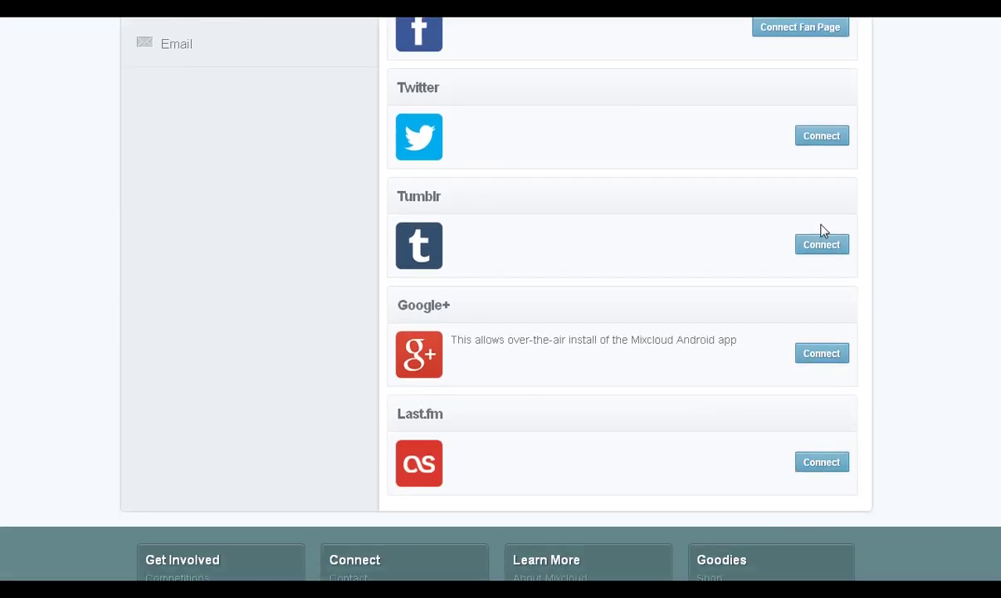
{"action": "scroll", "coordinate": [498, 299], "scroll_direction": "up", "scroll_amount": 3}
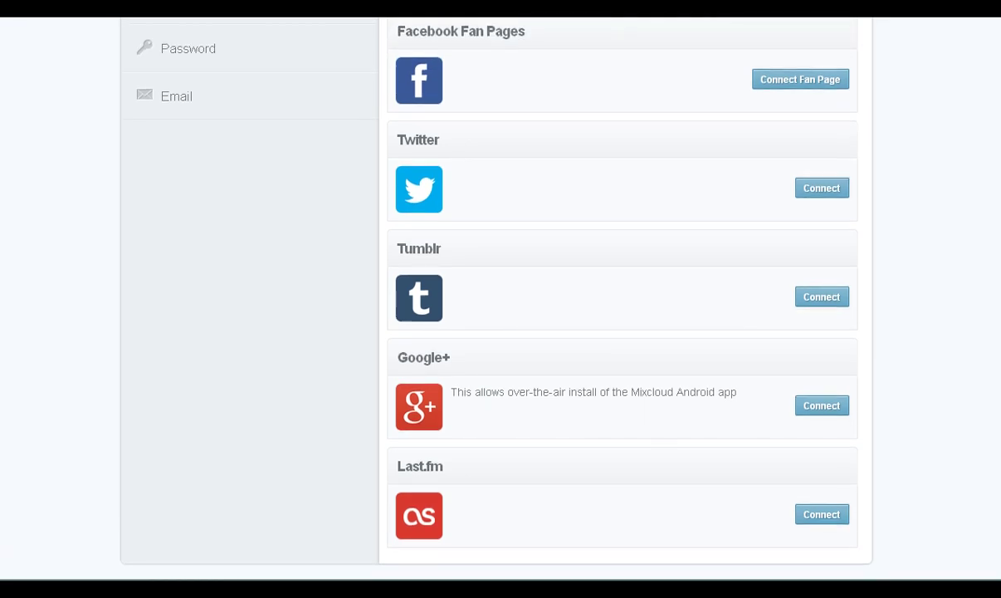
{"action": "scroll", "coordinate": [498, 299], "scroll_direction": "up", "scroll_amount": 2}
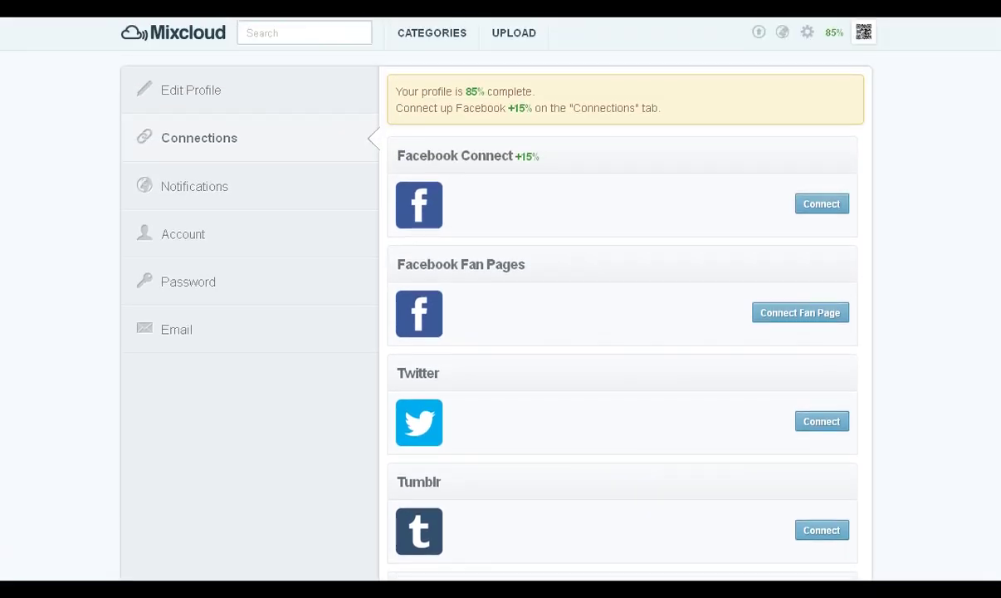
{"action": "left_click", "coordinate": [187, 95]}
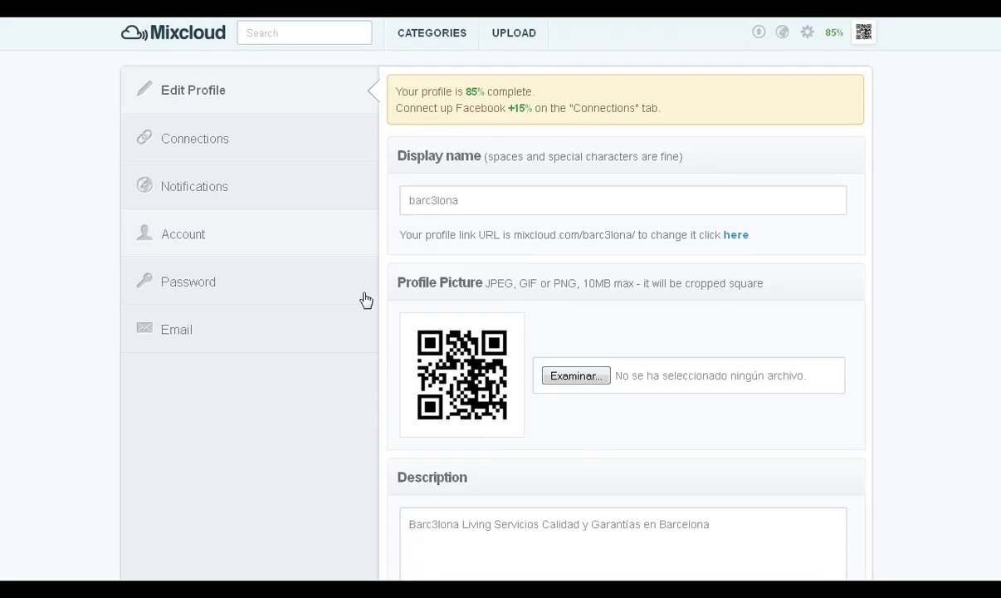
{"action": "left_click", "coordinate": [218, 144]}
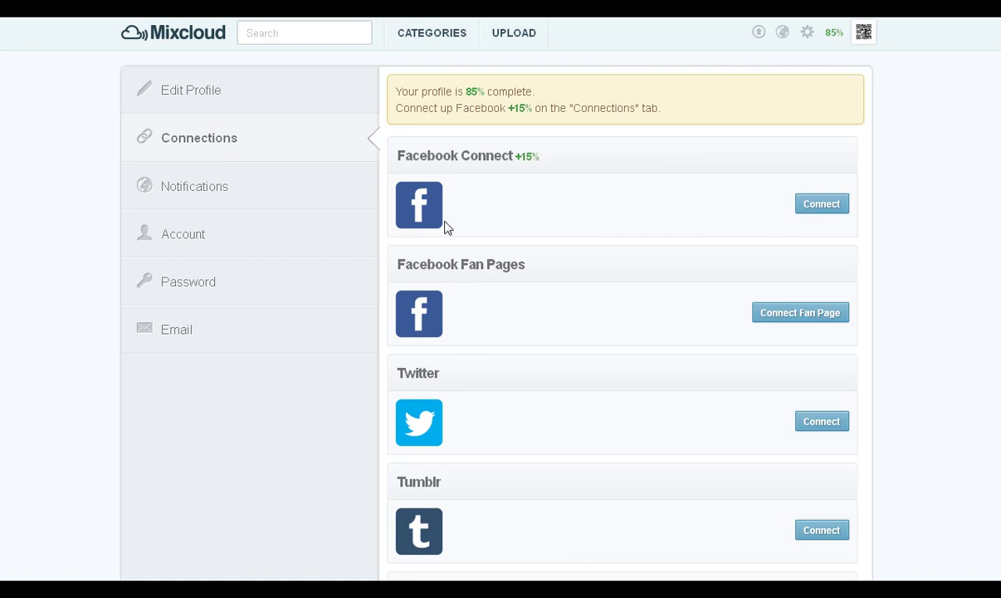
Review the Notifications, Account, Password and Email settings pages in turn
{"action": "left_click", "coordinate": [230, 193]}
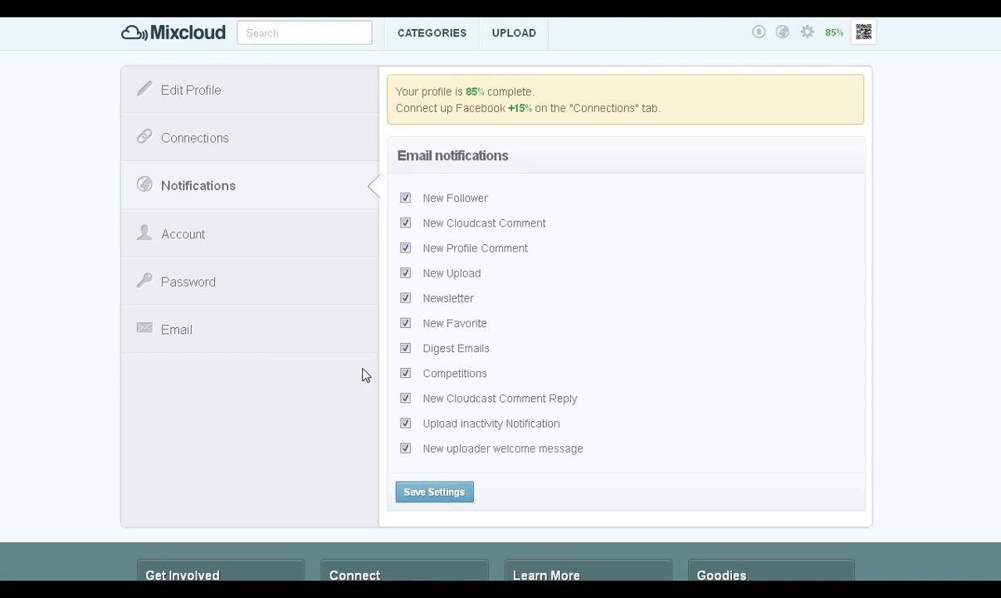
{"action": "left_click", "coordinate": [190, 250]}
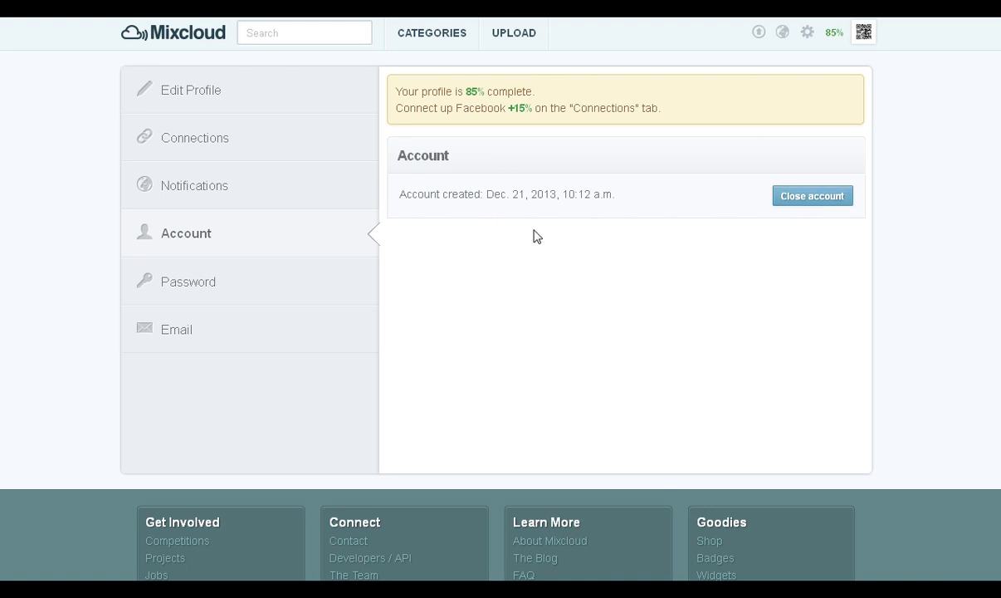
{"action": "left_click", "coordinate": [199, 284]}
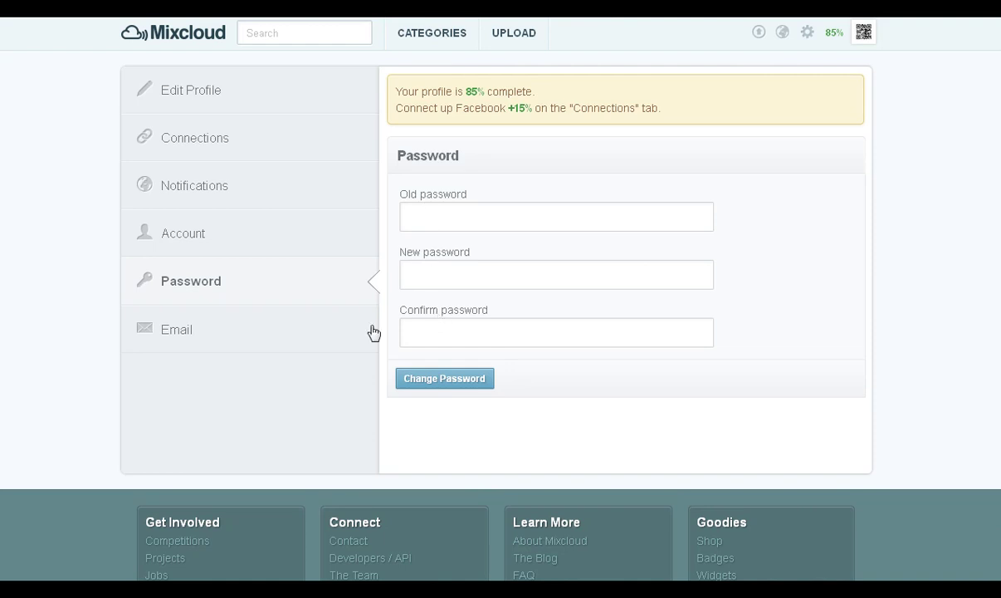
{"action": "left_click", "coordinate": [186, 337]}
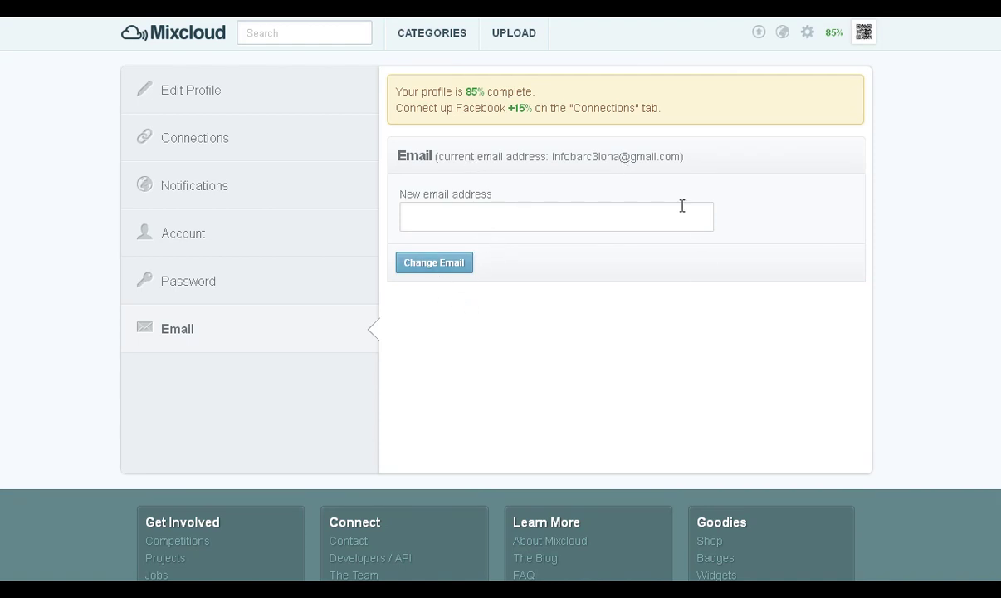
{"action": "left_click", "coordinate": [806, 38]}
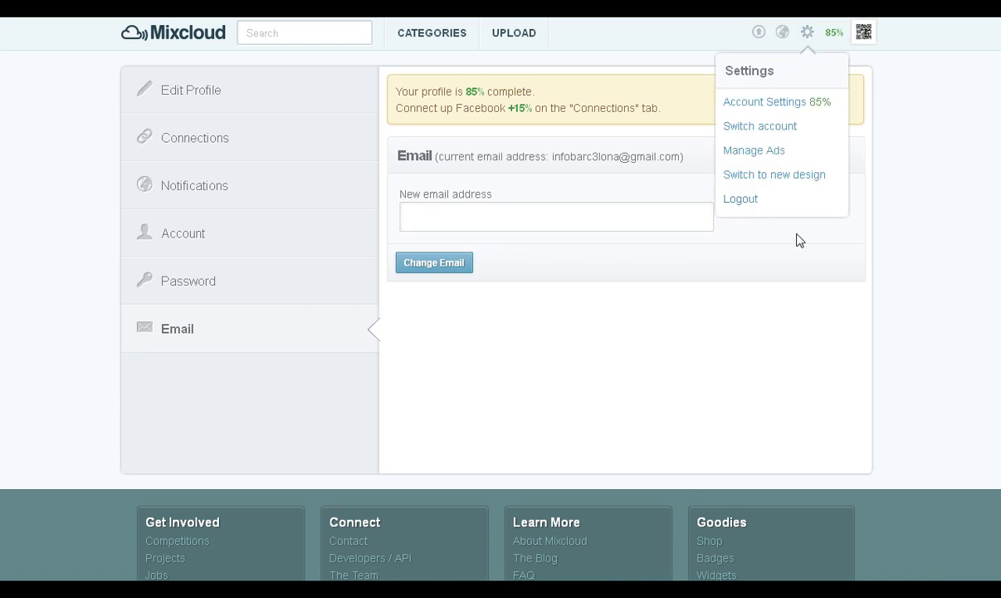
Log out of Mixcloud from the gear menu and highlight the thank-you message
{"action": "left_click", "coordinate": [805, 38]}
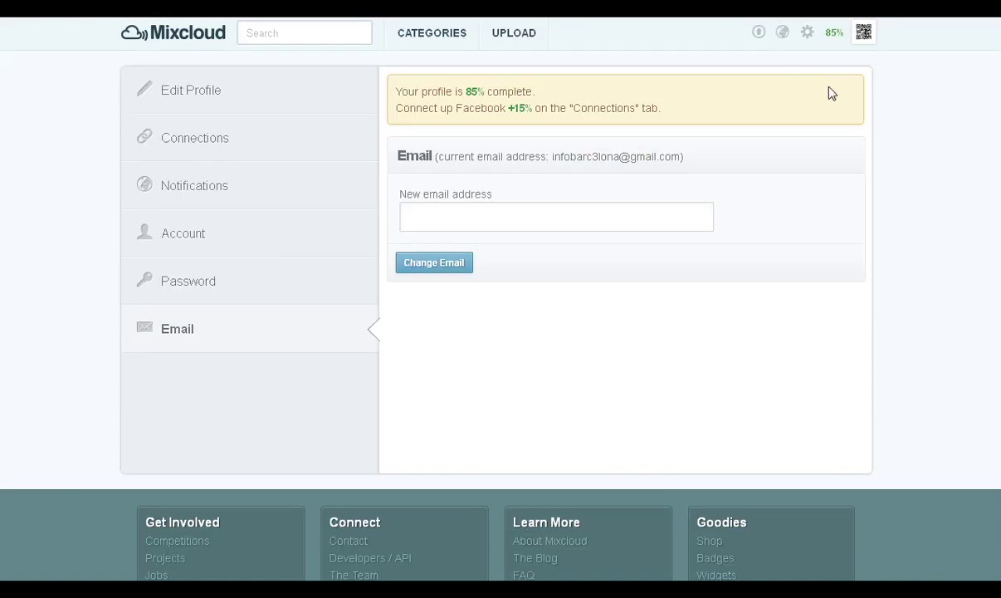
{"action": "left_click", "coordinate": [810, 40]}
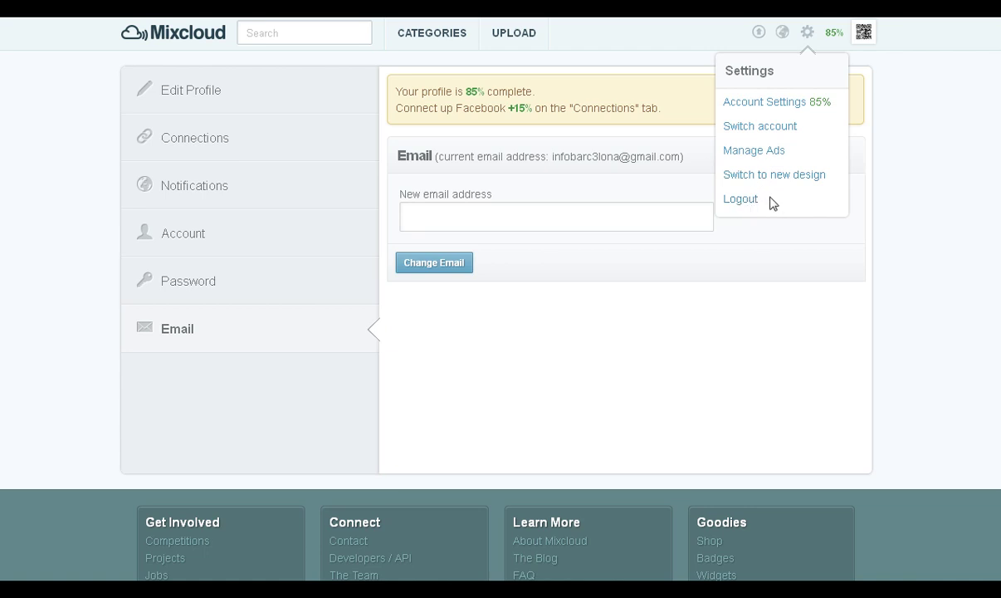
{"action": "left_click", "coordinate": [738, 204]}
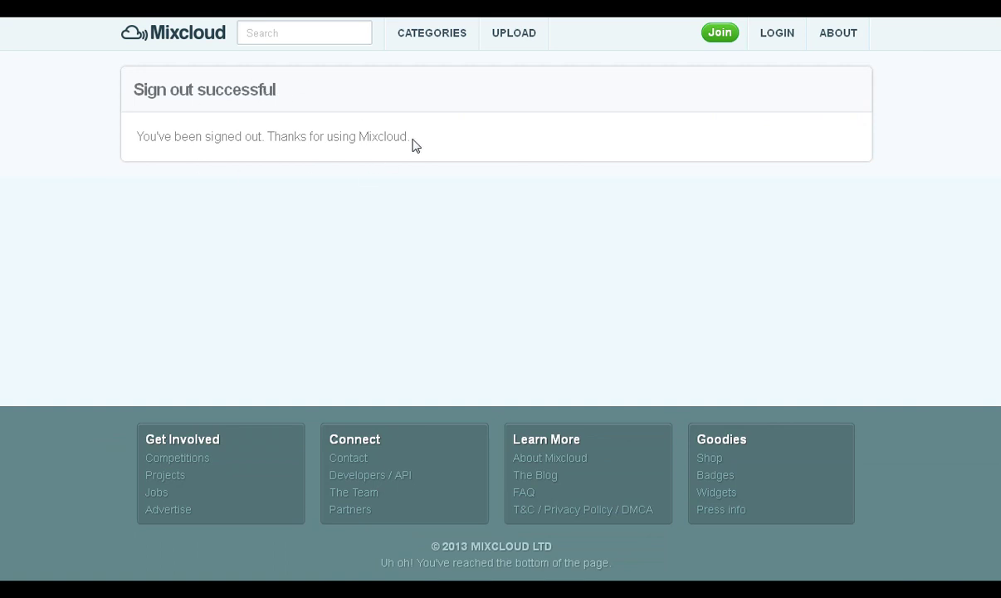
{"action": "left_click_drag", "start_coordinate": [415, 144], "coordinate": [267, 143]}
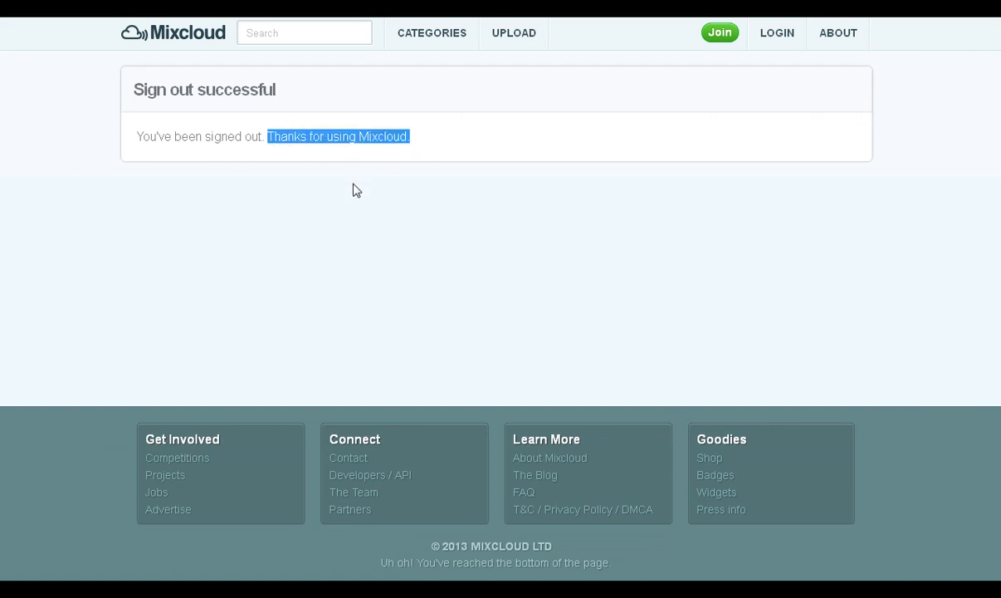